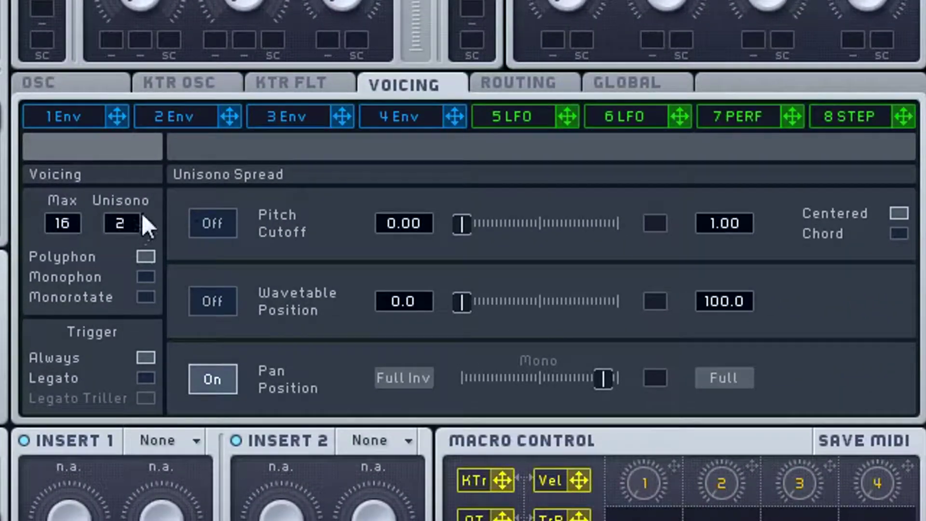
Set Unisono to 2, try Monophon and Monorotate, and settle back on Polyphon voicing.
mouse_move(141, 215)
left_mouse_down()
mouse_move(163, 180)
mouse_move(173, 118)
mouse_move(167, 228)
mouse_move(157, 101)
mouse_move(159, 215)
left_mouse_up()
left_click(144, 277)
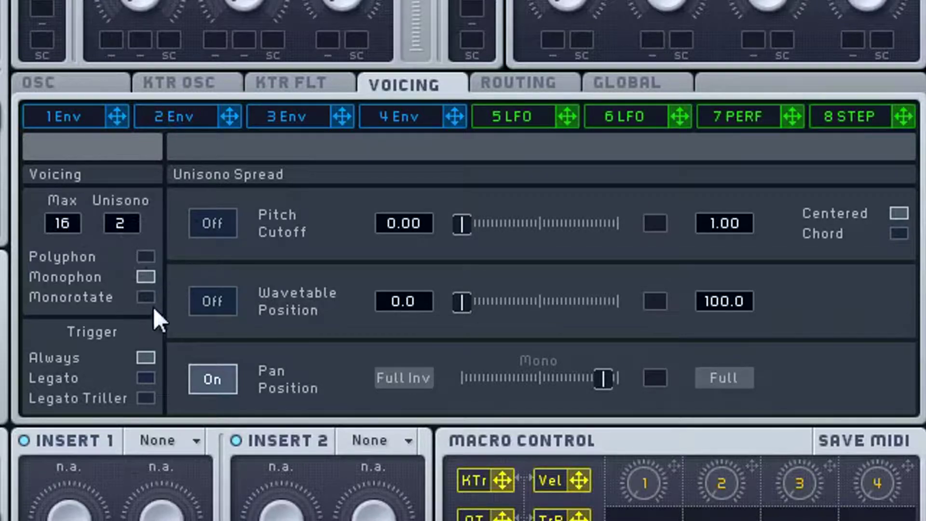
left_click(147, 296)
left_click(146, 256)
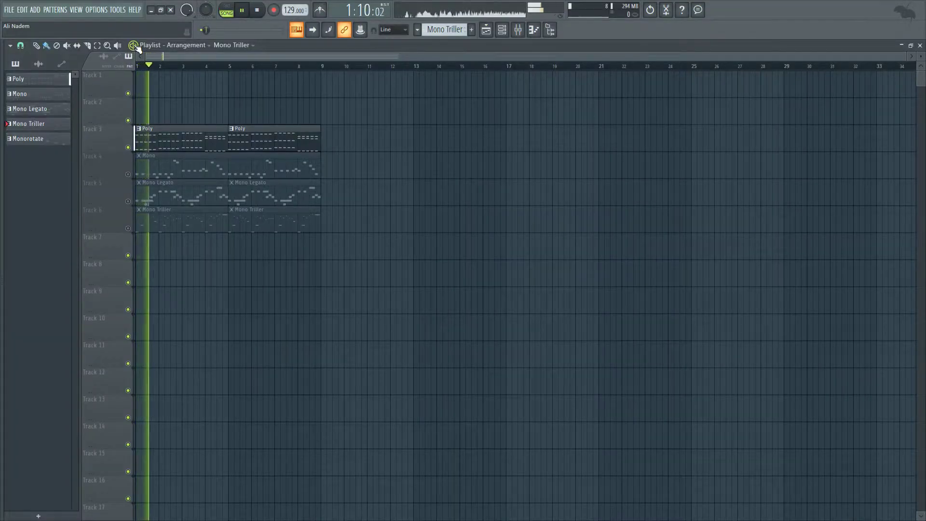
Reopen the Poly channel's Massive synth from the Channel rack.
key("F6")
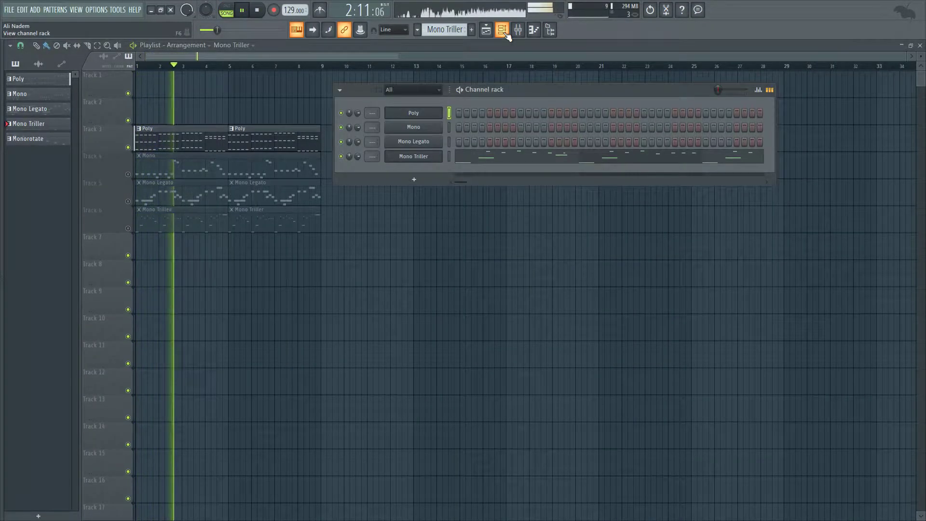
left_click(430, 112)
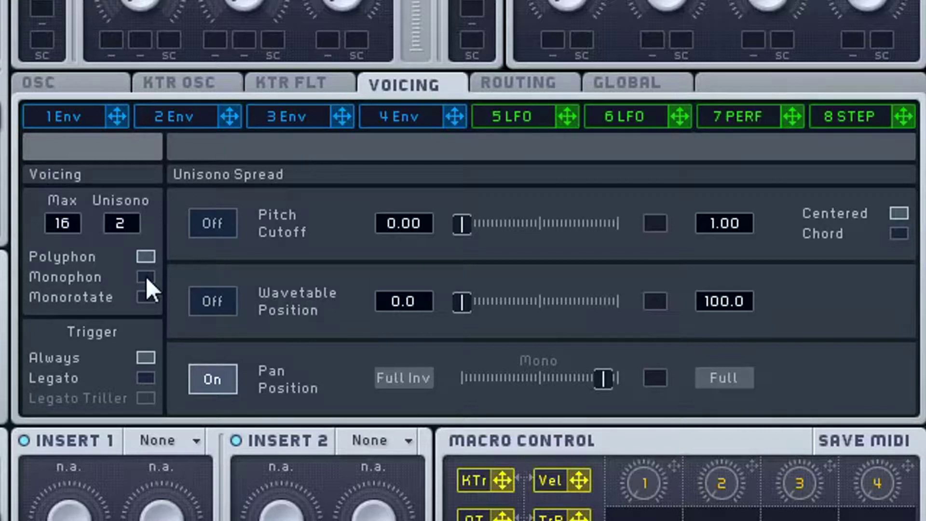
Compare Monophon against Polyphon voicing and leave the patch on Monophon.
left_click(146, 277)
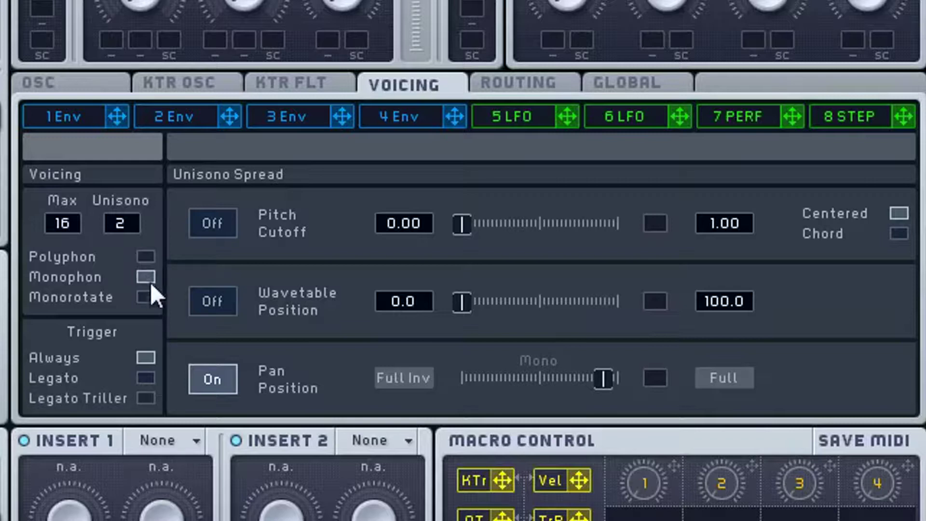
left_click(146, 256)
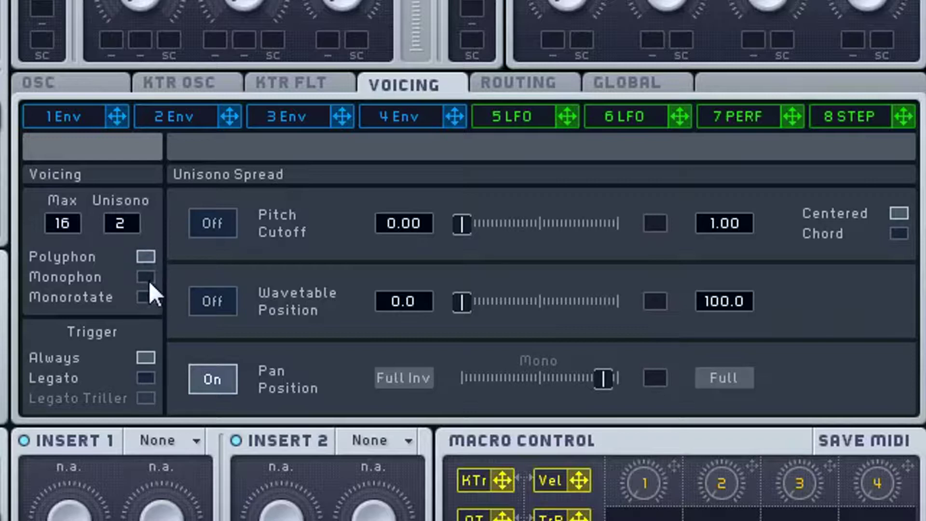
left_click(146, 278)
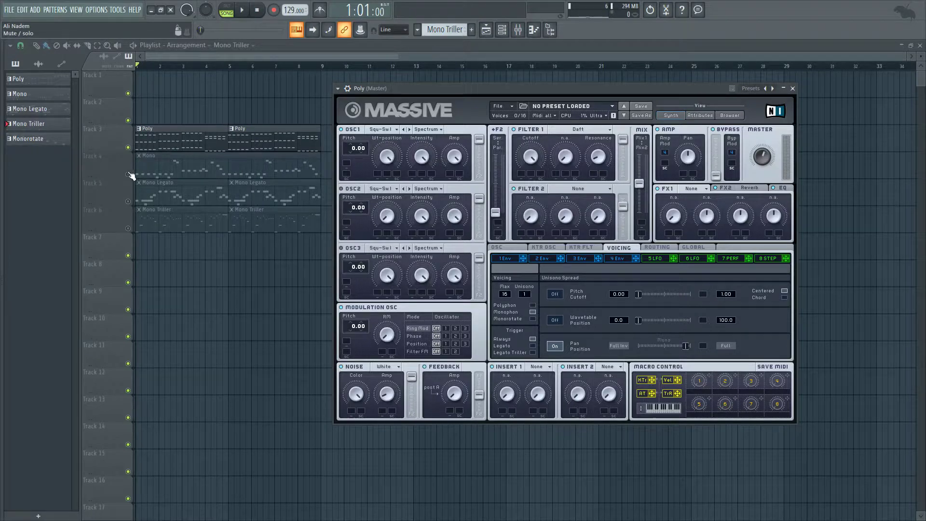
Unmute the Mono track, mute Poly, and open the Mono channel's Massive synth.
left_click(128, 175)
left_click(128, 147)
key("F6")
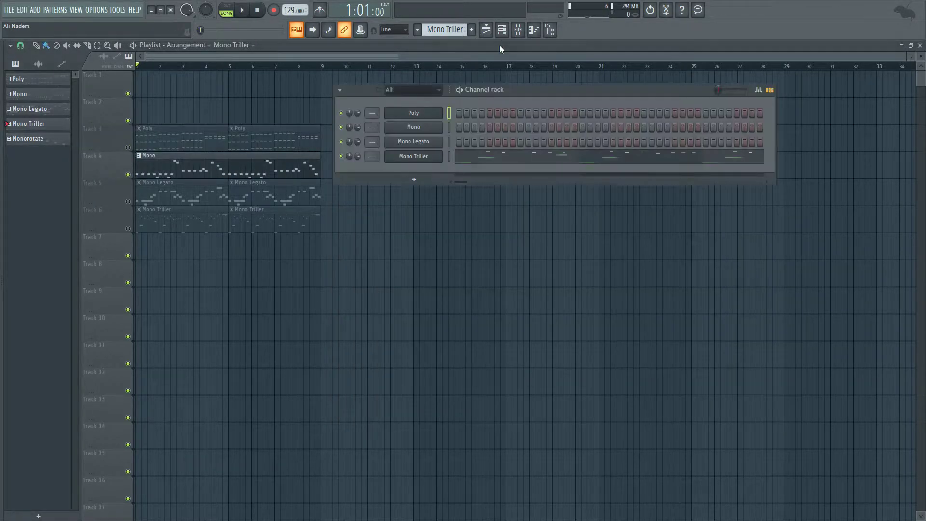
left_click(424, 127)
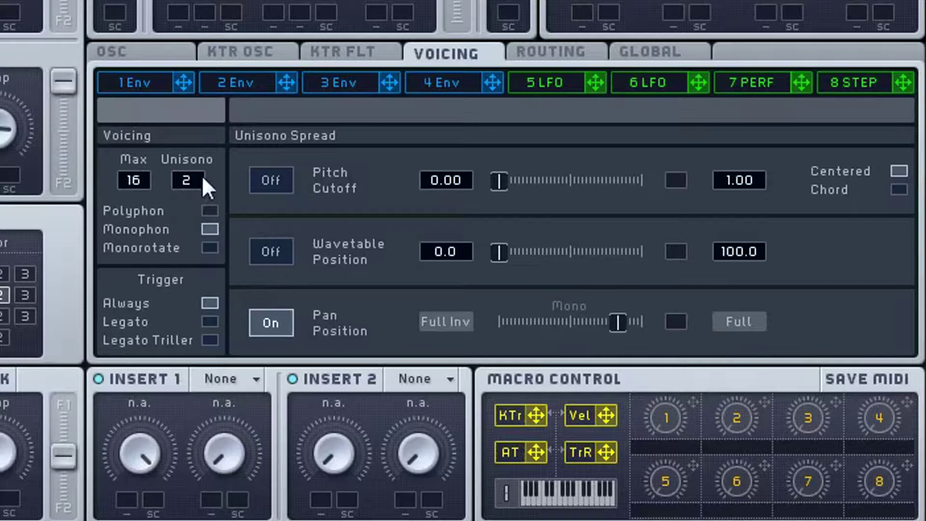
Widen the unison Pan spread, set Pitch Cutoff range to 0.74, and switch it off.
double_click(618, 324)
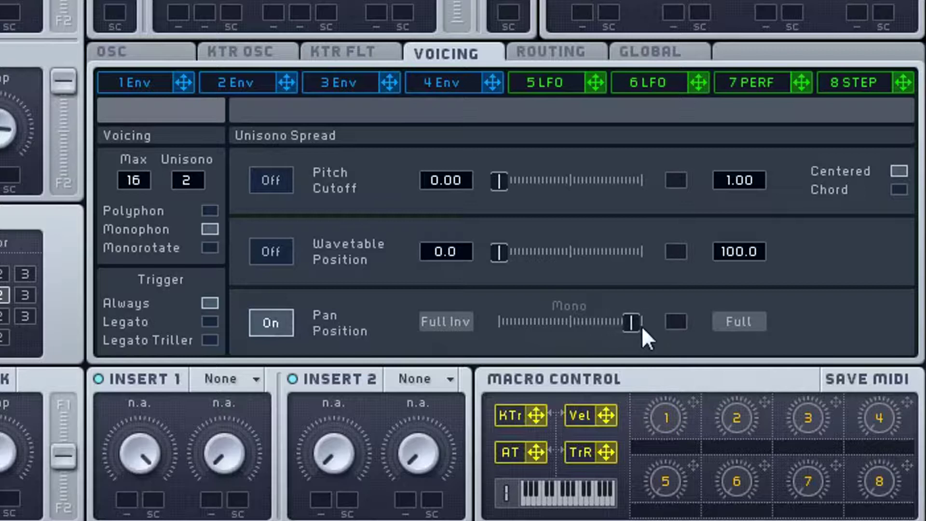
left_click_drag(627, 325, 641, 325)
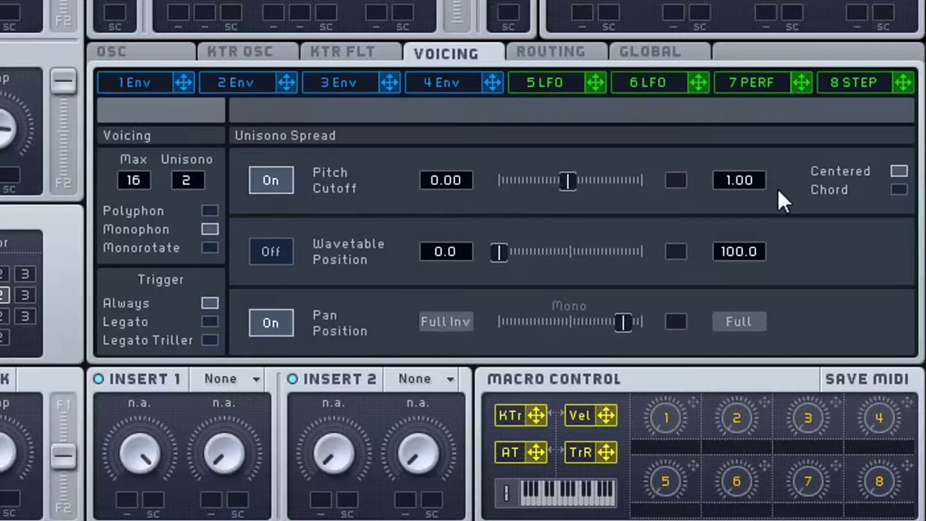
left_click_drag(755, 214, 393, 187)
left_click(281, 181)
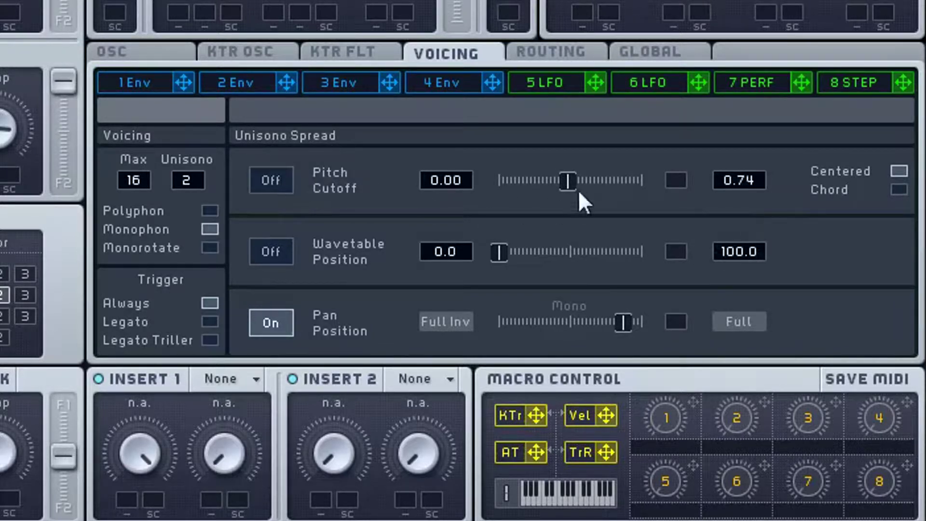
left_click_drag(562, 182, 455, 184)
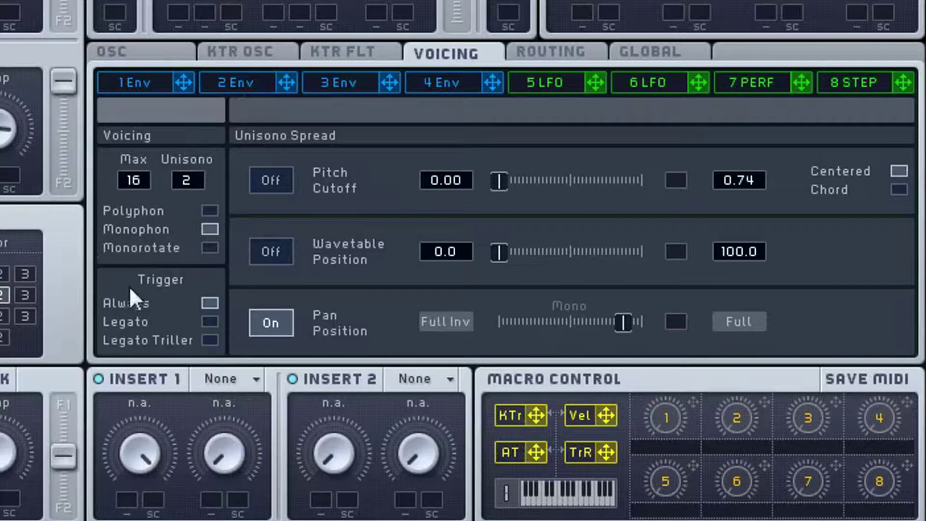
Play the song while checking the Mono patch's oscillator, voicing and glide settings.
left_click(145, 53)
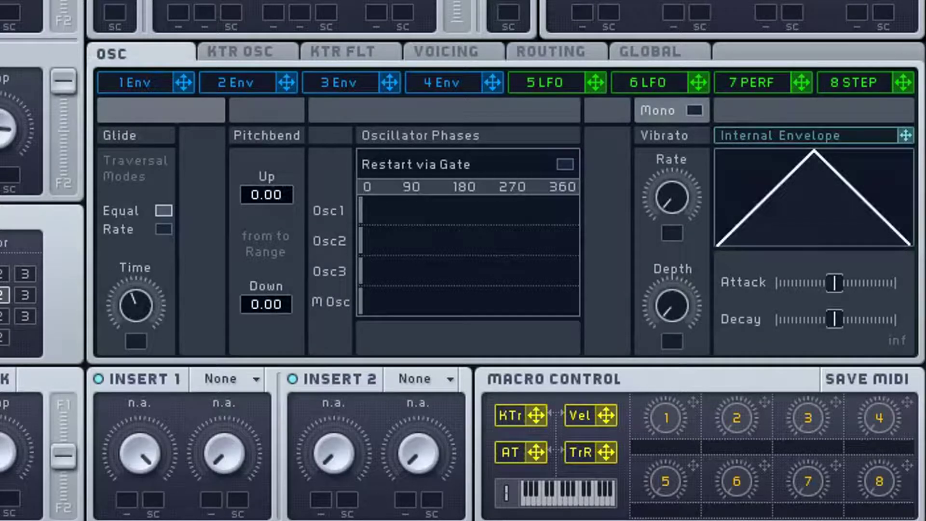
left_click(243, 10)
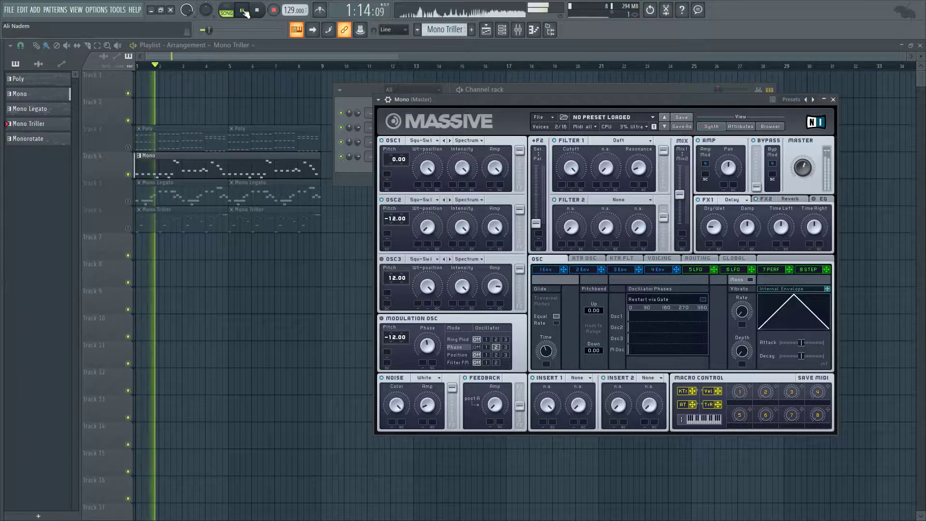
left_click(657, 259)
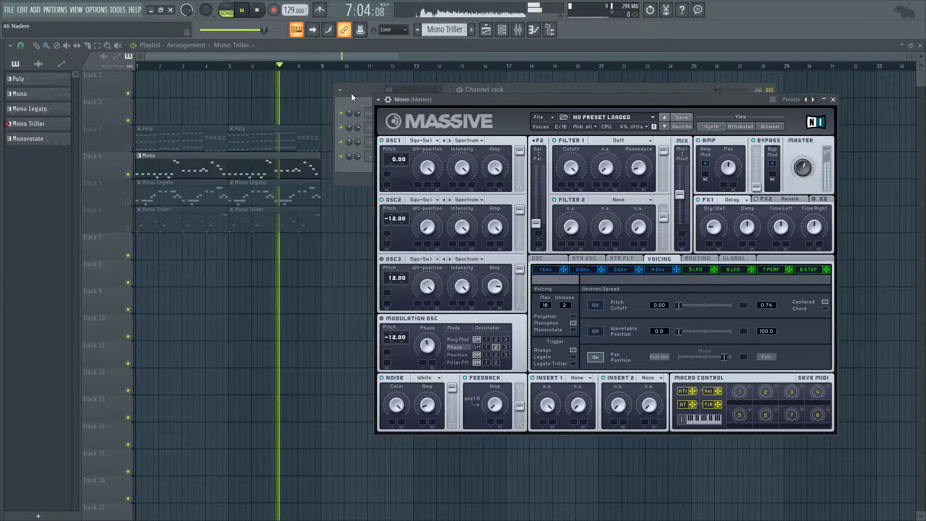
left_click(537, 259)
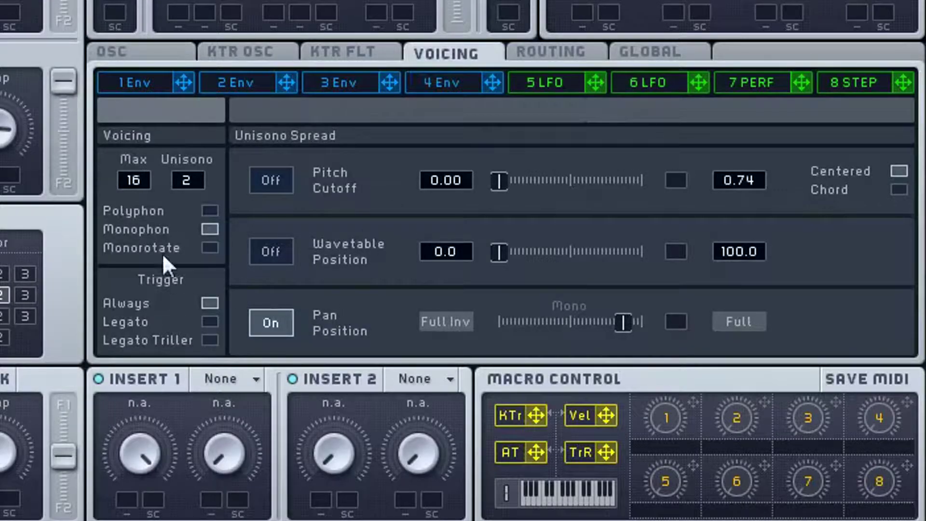
left_click(152, 51)
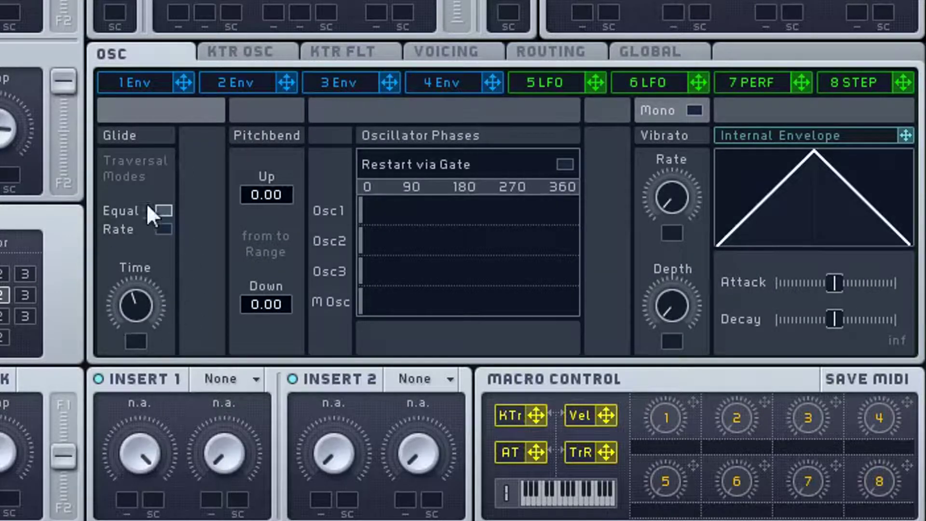
left_click(471, 53)
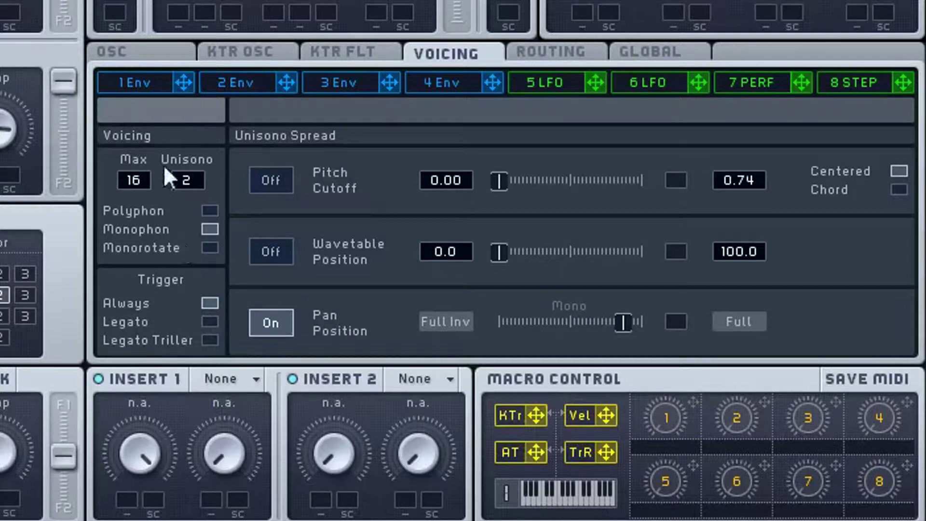
left_click(161, 53)
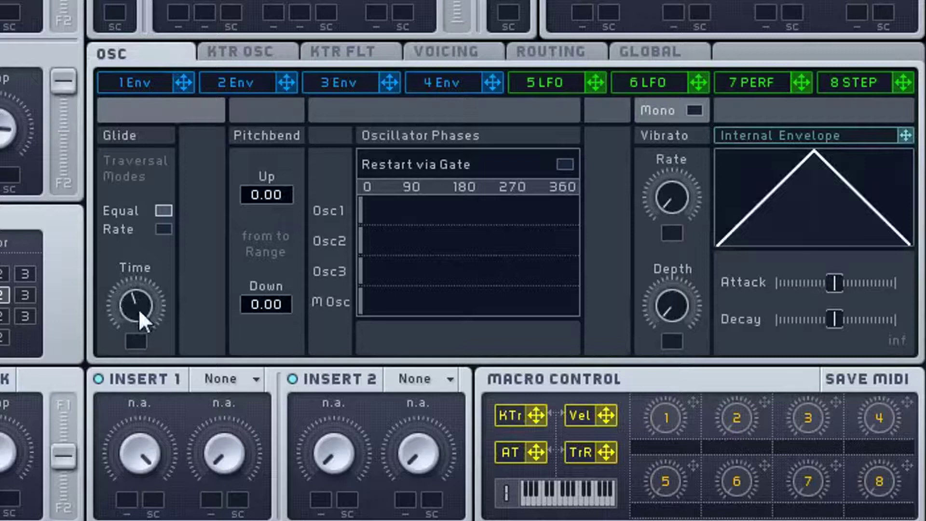
left_click(454, 53)
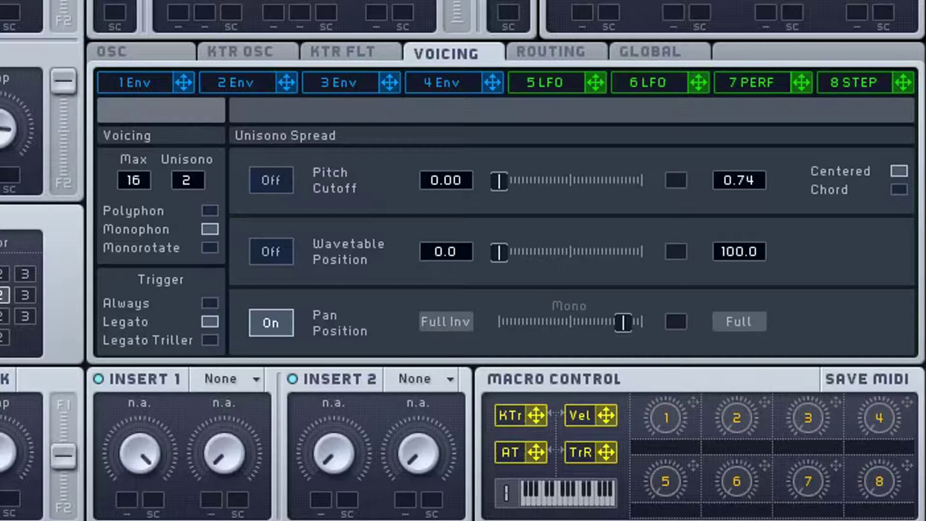
left_click(209, 304)
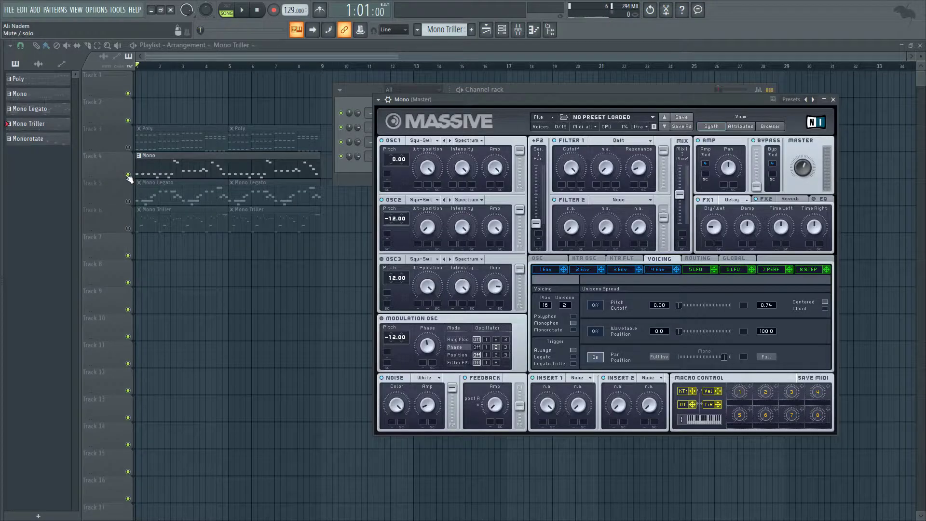
Close the Mono synth and open Mono Legato's Massive, reviewing its voicing and glide settings.
key("Escape")
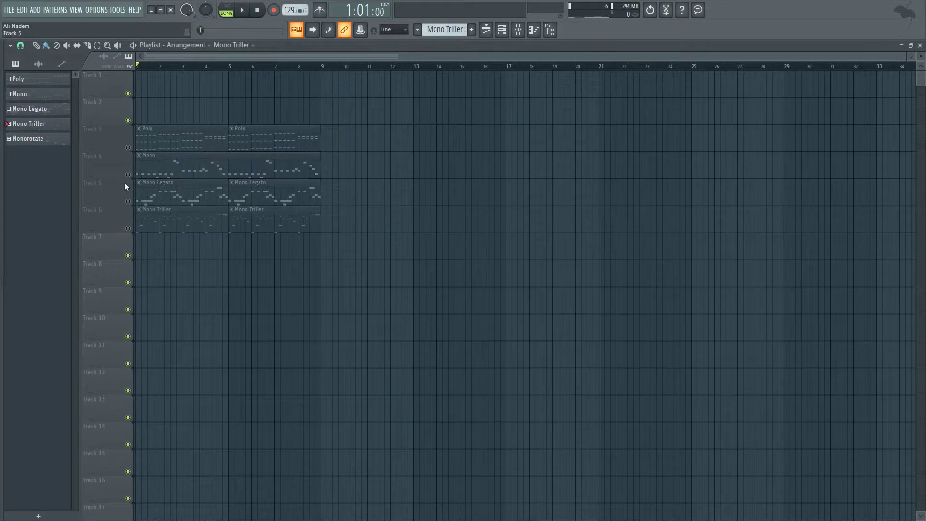
left_click(502, 29)
left_click(420, 140)
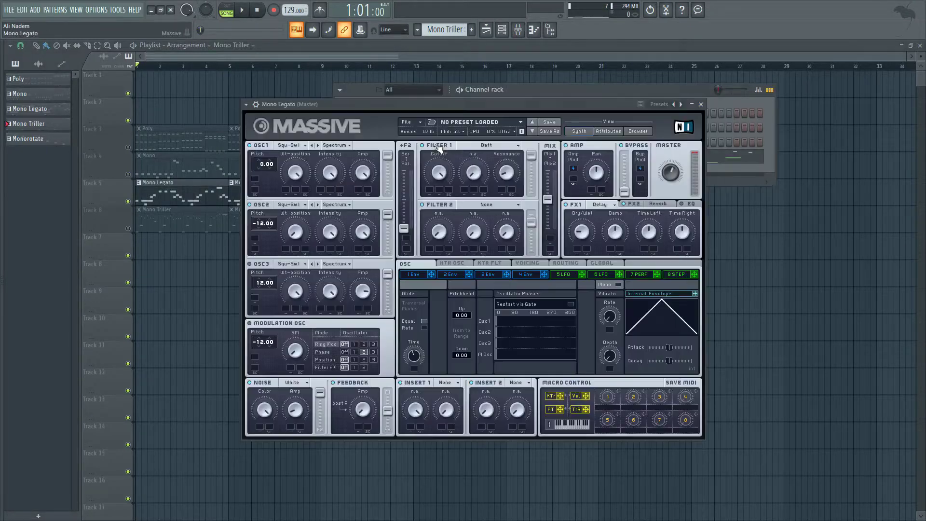
left_click_drag(440, 105, 538, 104)
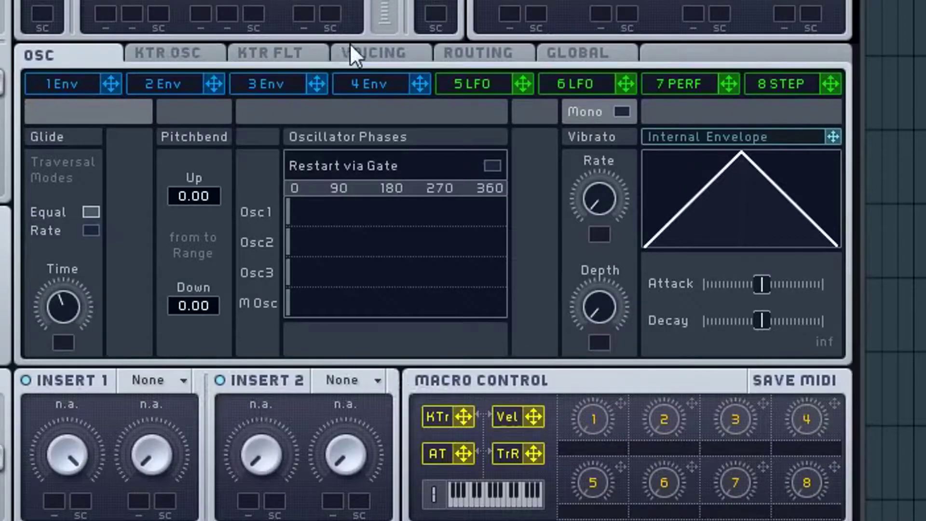
left_click(619, 263)
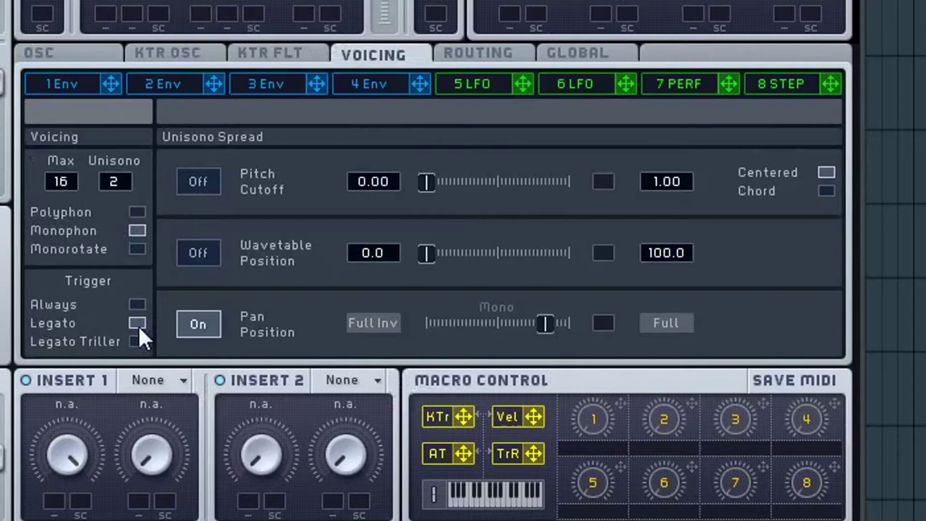
left_click(65, 54)
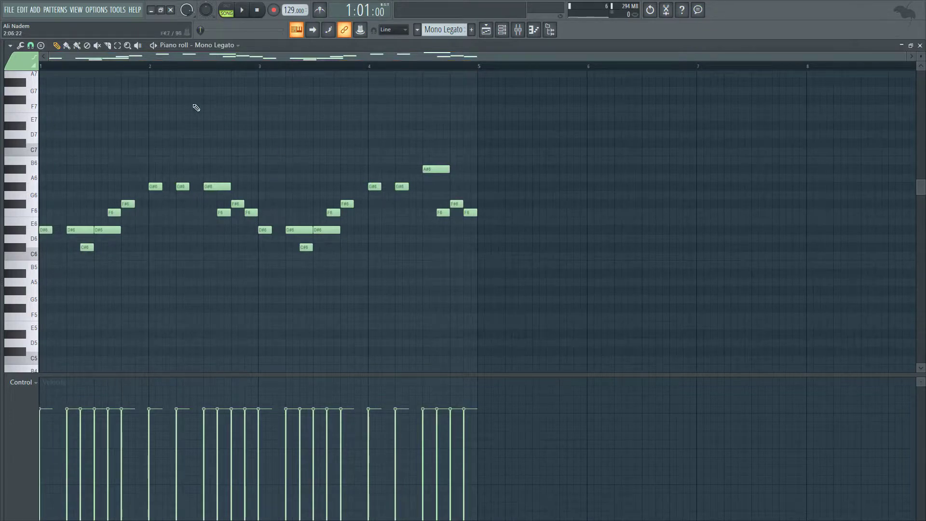
Play the Mono Legato pattern, reopen its Massive synth, and stop playback.
left_click(154, 47)
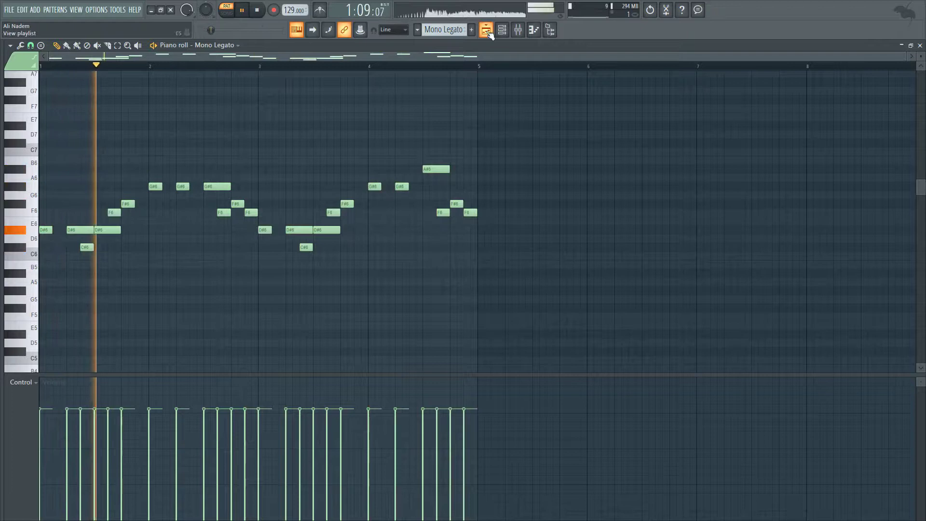
left_click(506, 31)
left_click(414, 141)
key("space")
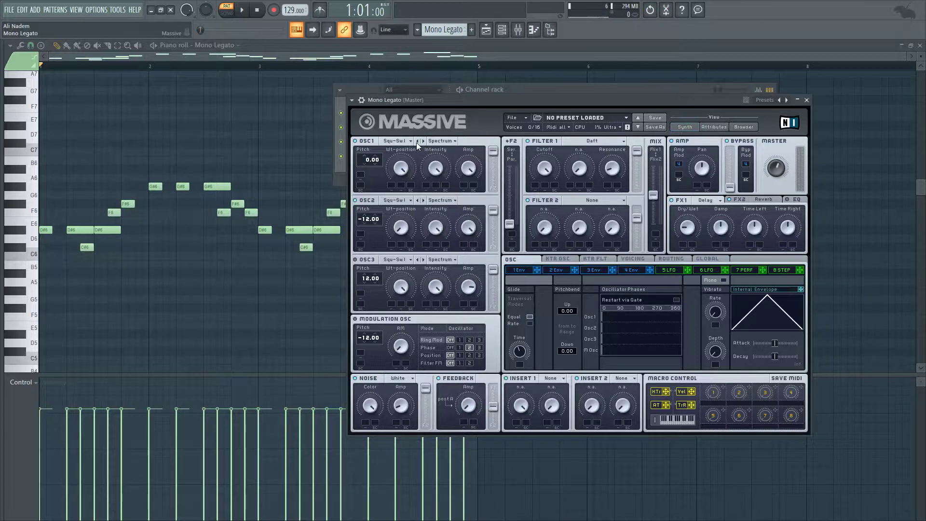
Inspect the Monophon voicing and Legato trigger, then return to the oscillator page.
left_click(643, 261)
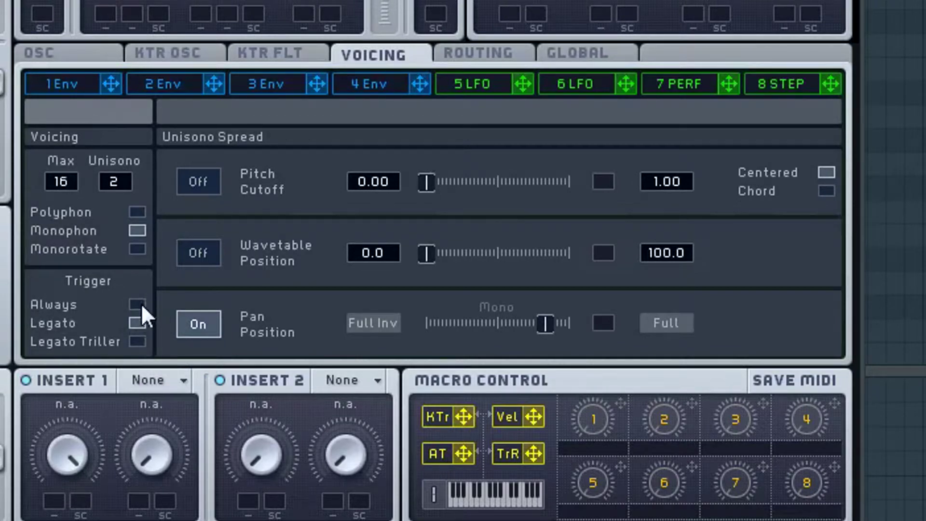
left_click(55, 58)
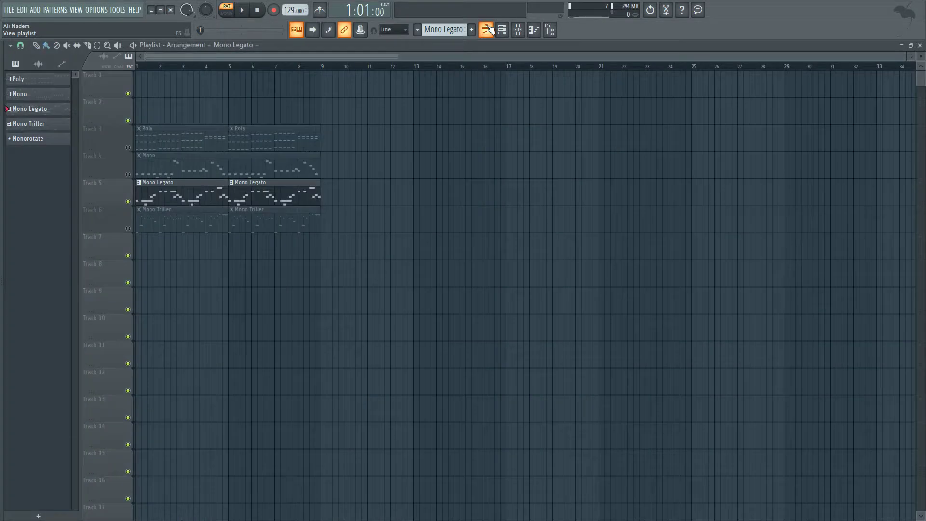
Leave only Mono Legato unmuted with Mono Triller muted, and open the Mono Legato clip's notes.
left_click(128, 201)
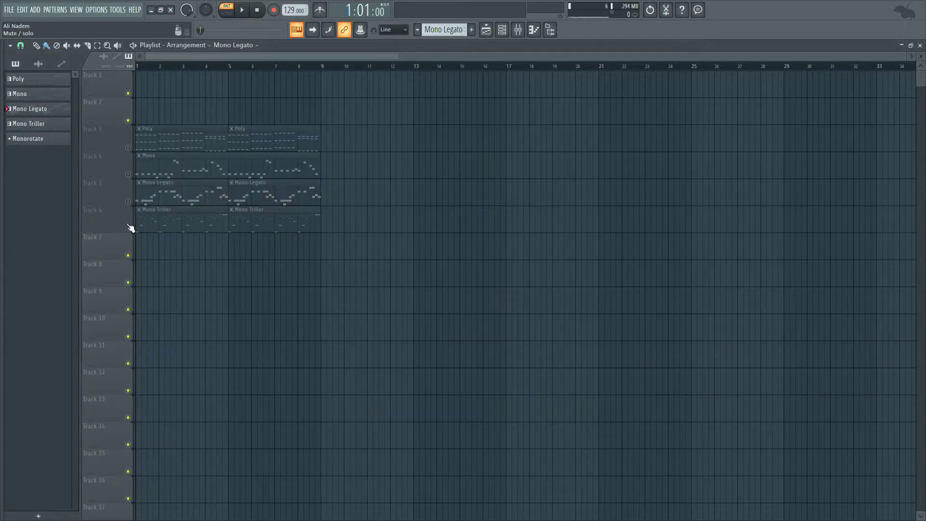
left_click(129, 230)
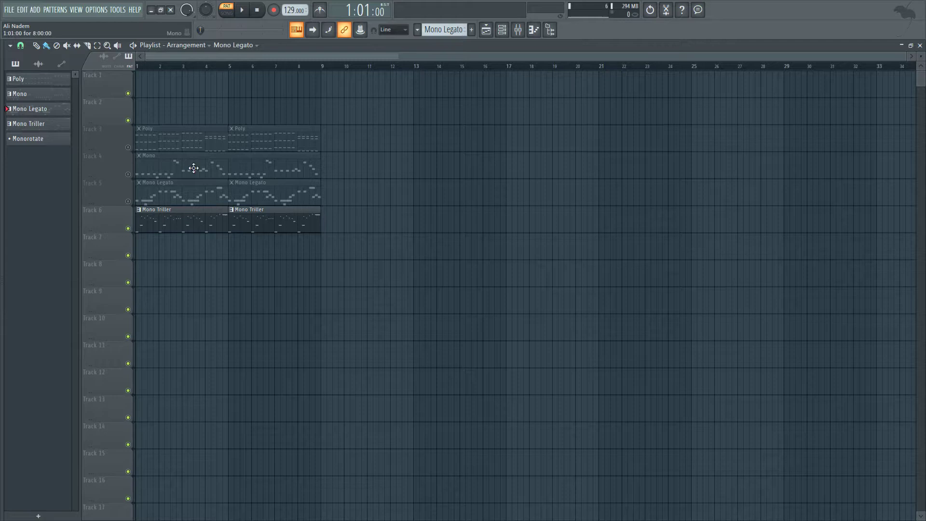
left_click(128, 201)
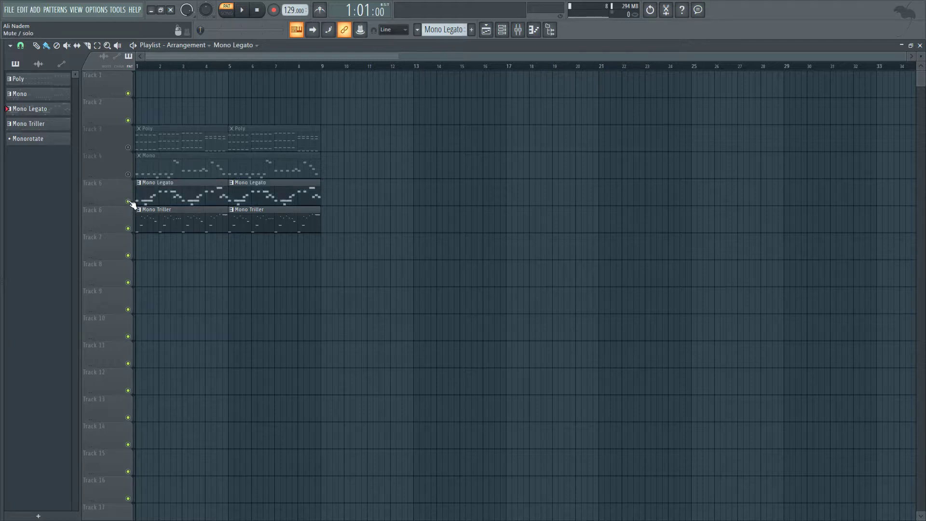
left_click(128, 228)
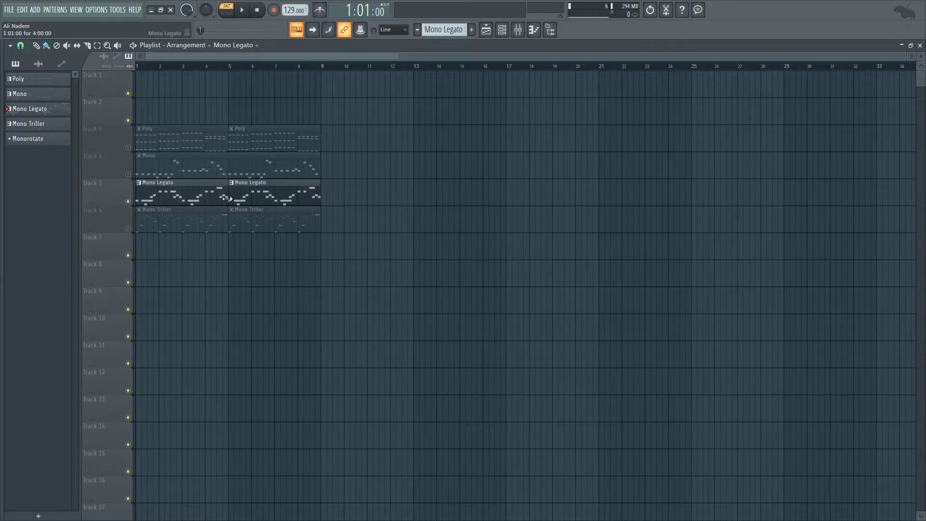
double_click(202, 198)
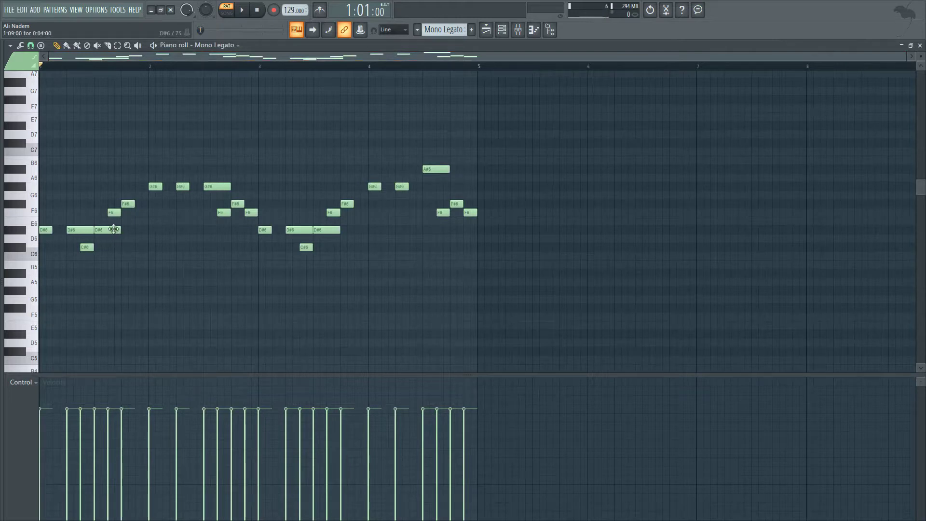
Shorten the D#6 notes to two steps, stretch the final A#6 to bar 4's end, and return to the playlist.
left_click_drag(119, 229, 80, 230)
mouse_move(312, 230)
left_mouse_down()
mouse_move(300, 230)
mouse_move(327, 230)
left_mouse_up()
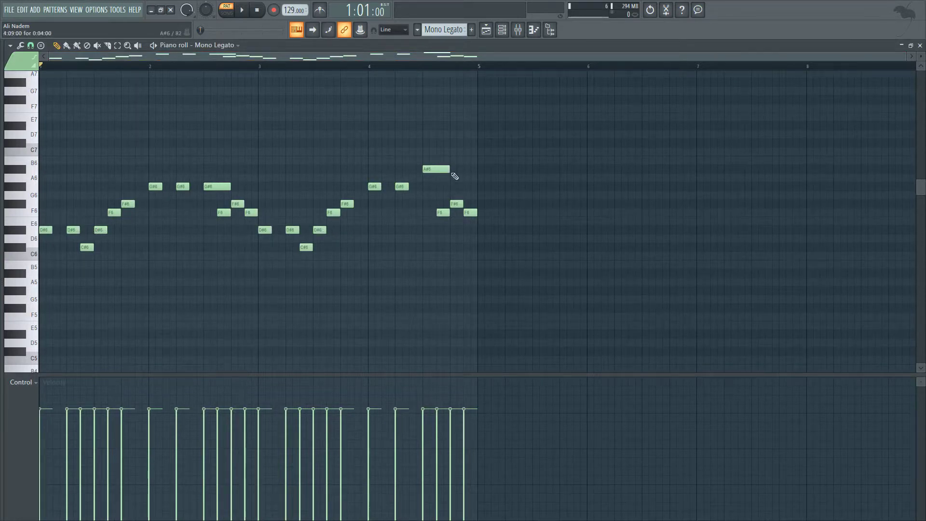
left_click_drag(450, 169, 472, 176)
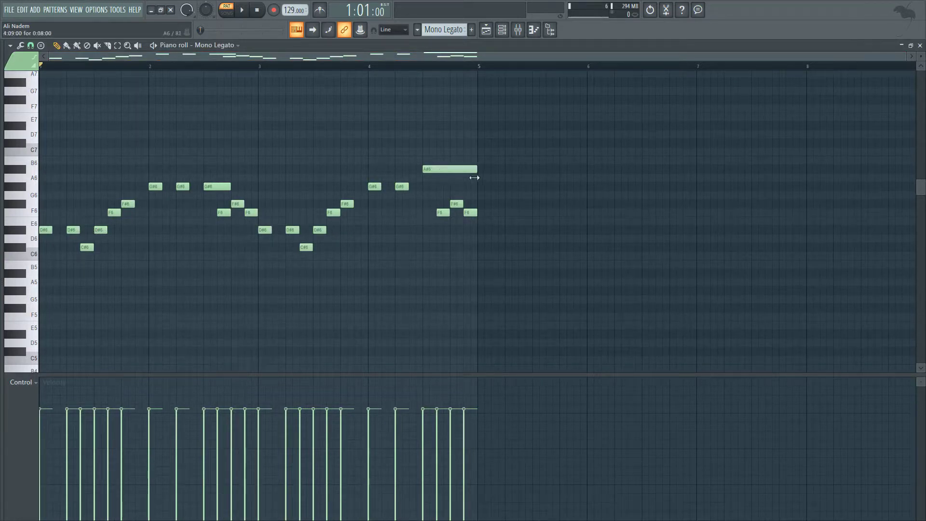
left_click(426, 67)
left_click(487, 30)
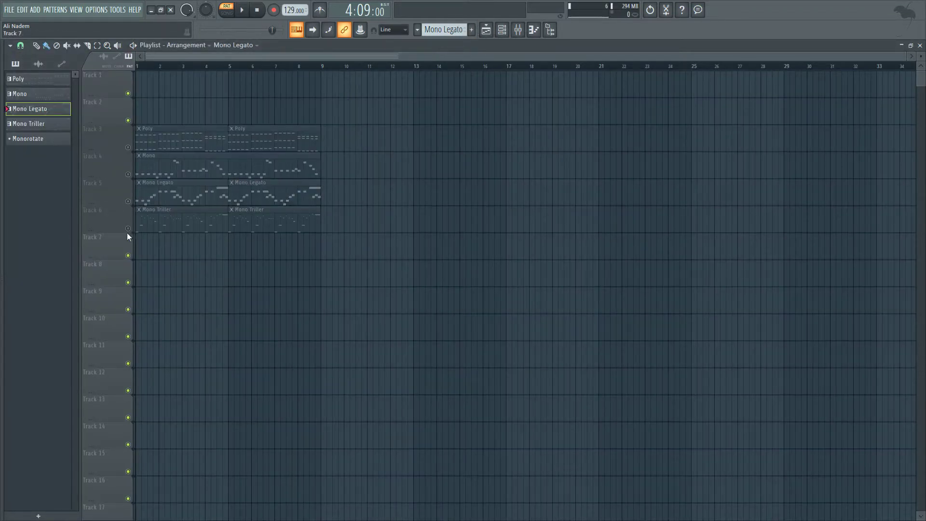
Check the Mono Triller Massive instance's voicing and trigger settings, then open its clip in the piano roll.
left_click(502, 30)
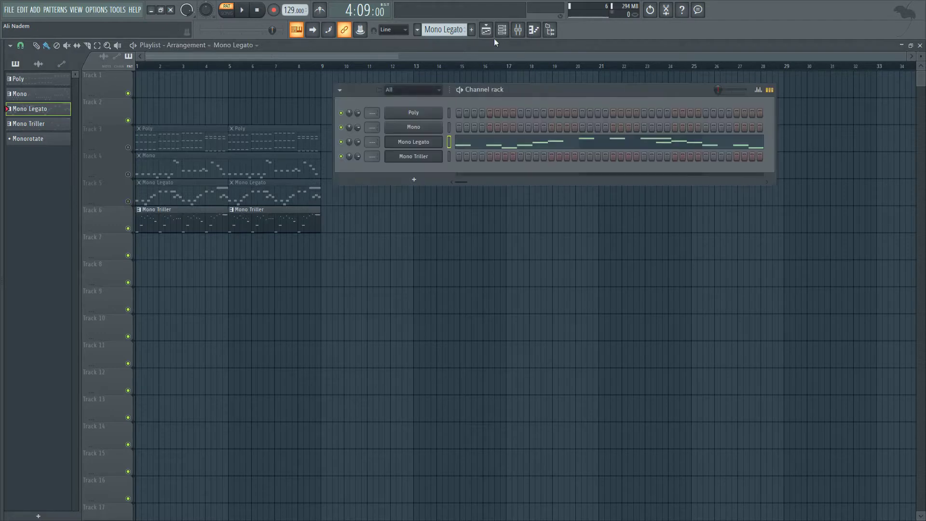
left_click(421, 159)
left_click_drag(457, 114, 511, 76)
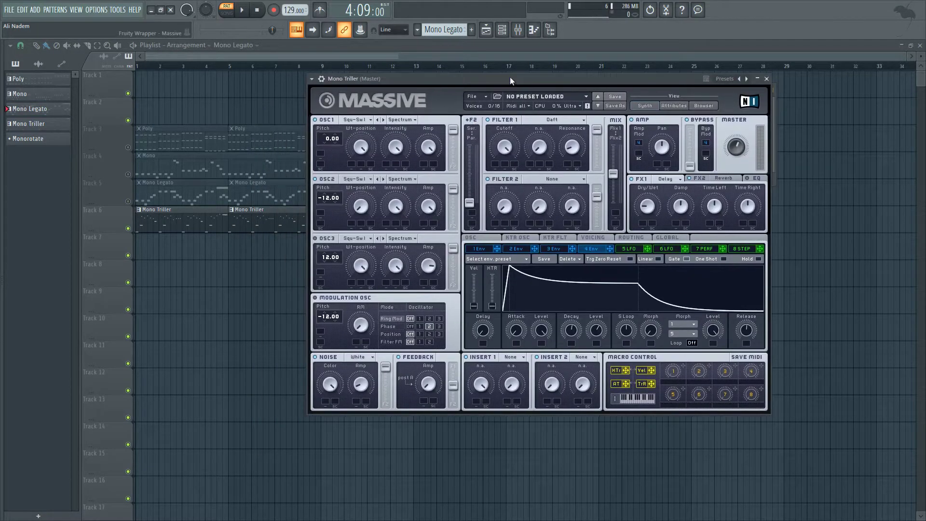
left_click(597, 238)
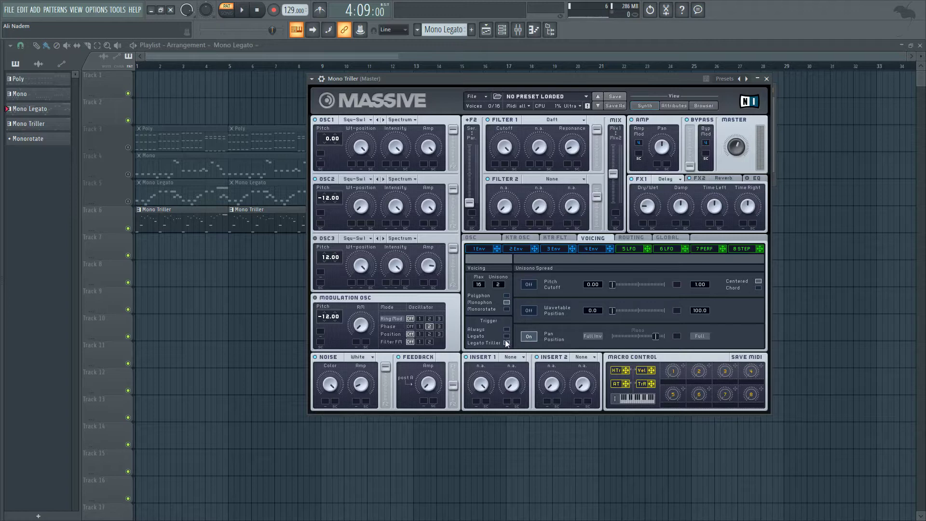
double_click(199, 218)
Zoom the piano roll in on the Mono Triller melody.
scroll(77, 57, "up", 3)
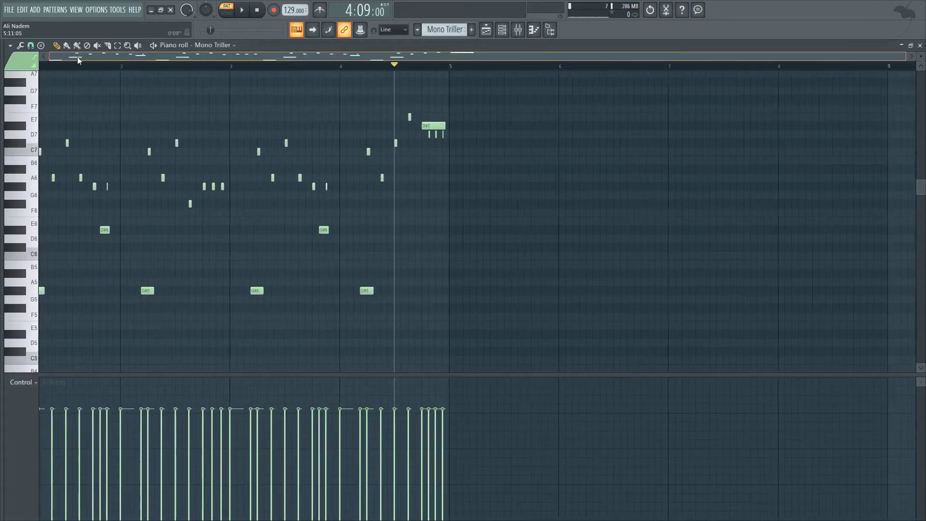
scroll(346, 188, "up", 3)
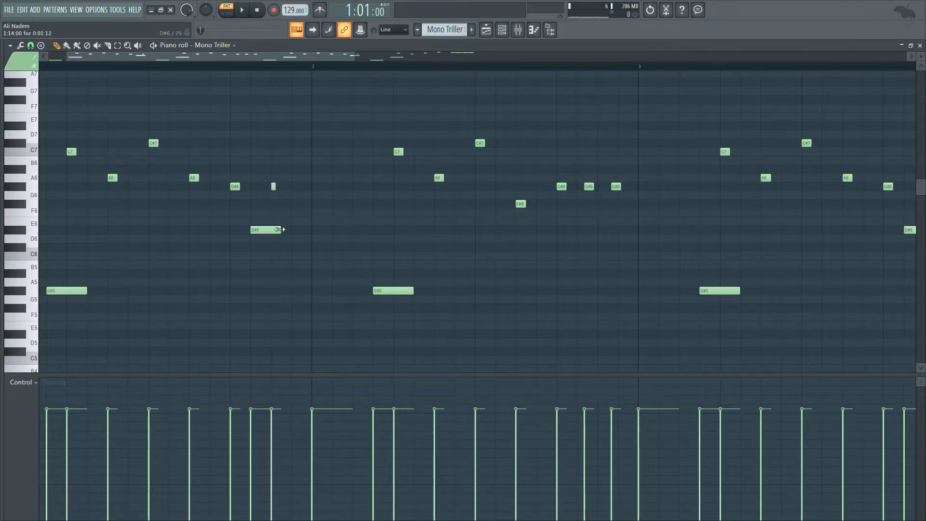
scroll(415, 237, "up", 5, "ctrl")
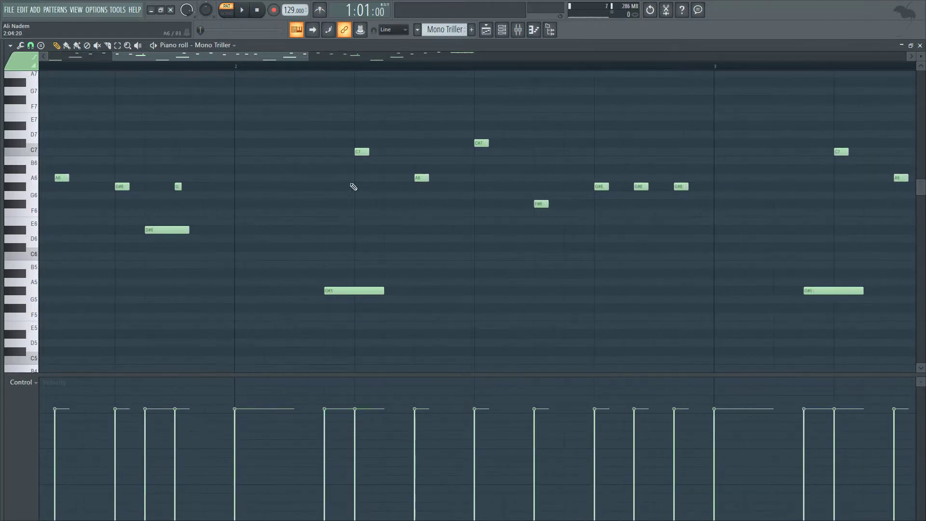
scroll(409, 275, "down", 8, "ctrl")
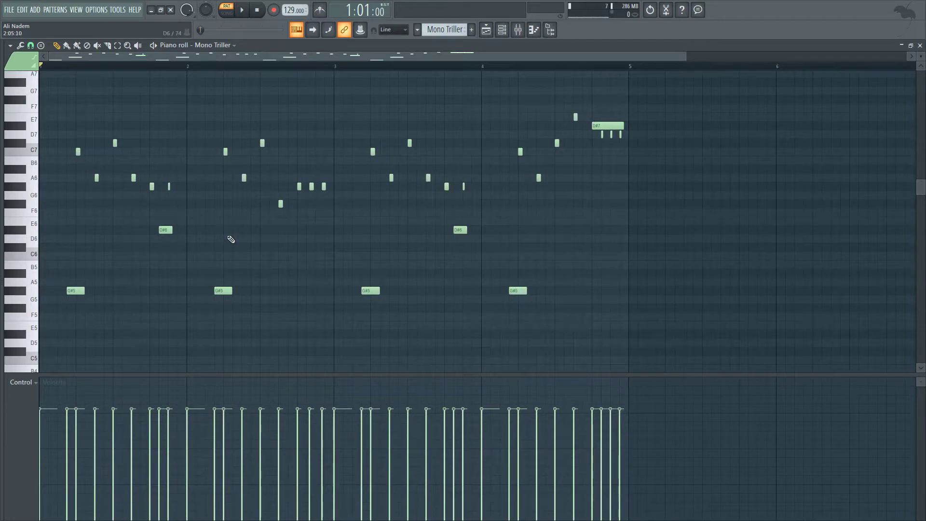
Bring up the Mono Triller channel's Massive synth and play the pattern.
left_click(503, 29)
left_click(424, 160)
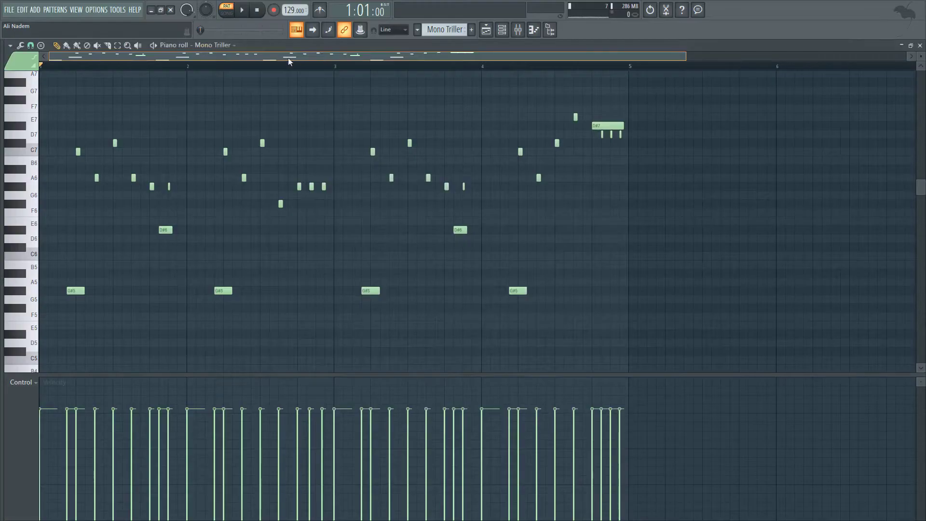
left_click(158, 47)
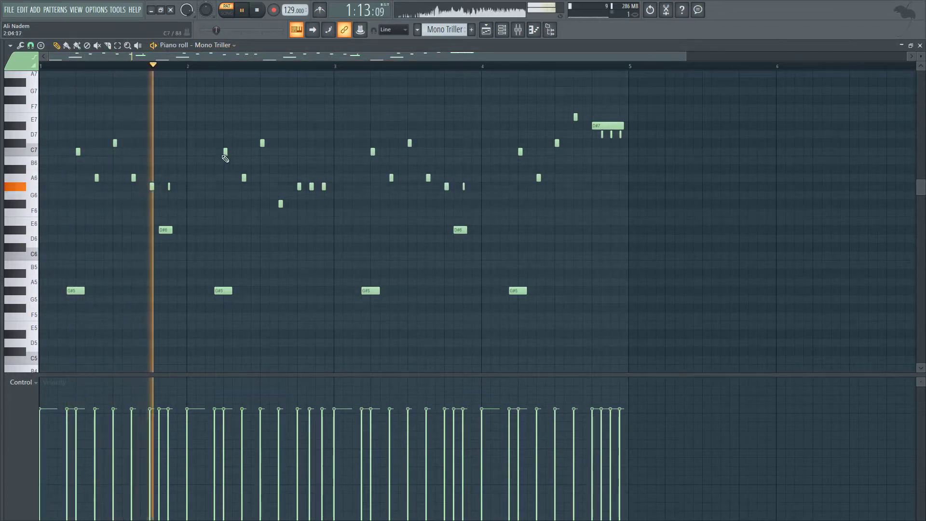
scroll(180, 246, "down", 2)
scroll(179, 246, "down", 2)
scroll(172, 247, "up", 1)
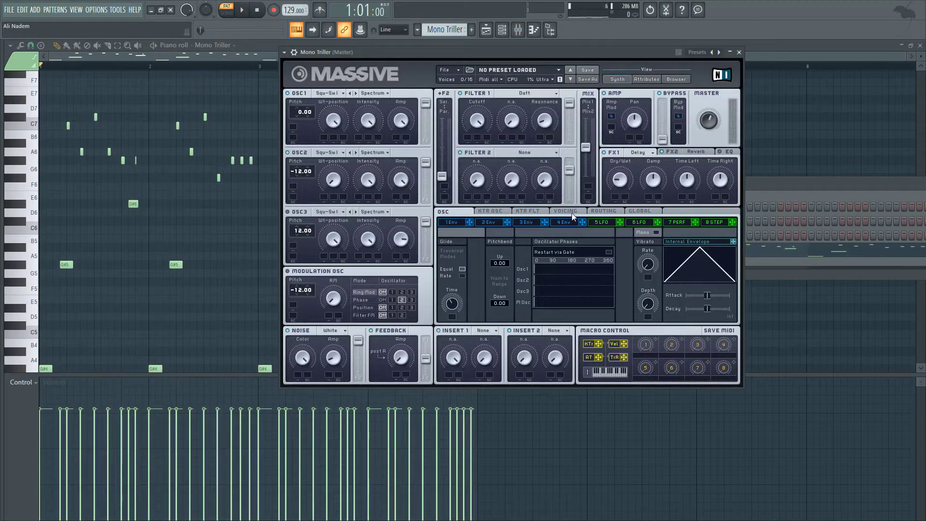
Set Mono Triller's Unisono voices to 2 on the Voicing page, then return to the piano roll.
left_click(571, 212)
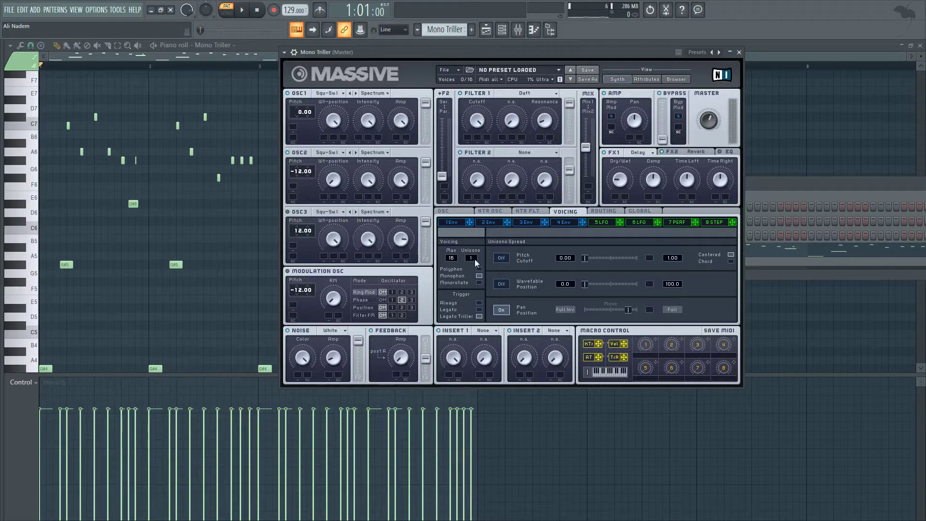
scroll(474, 258, "up", 1)
left_click(244, 53)
Reopen Mono Triller's Massive, comparing OSC and Voicing pages, ending on Monophon with Legato Triller trigger.
left_click(534, 30)
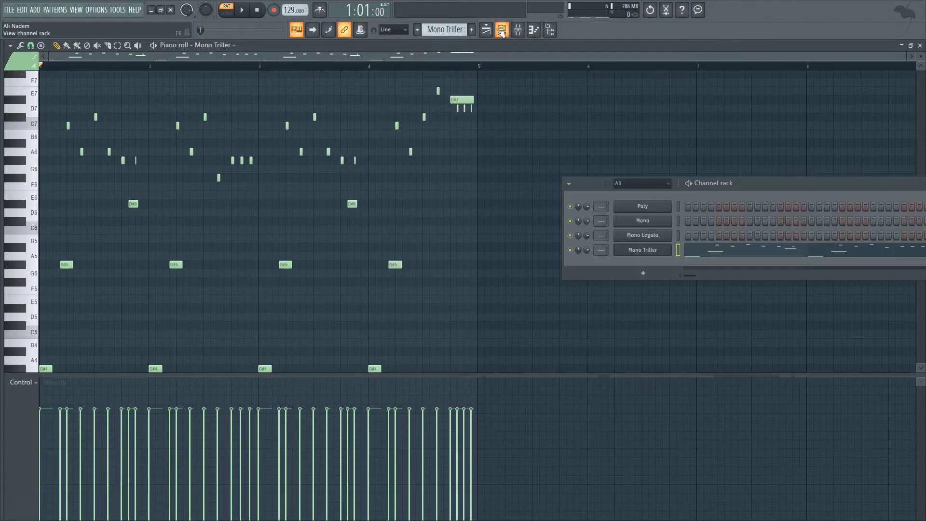
left_click(644, 250)
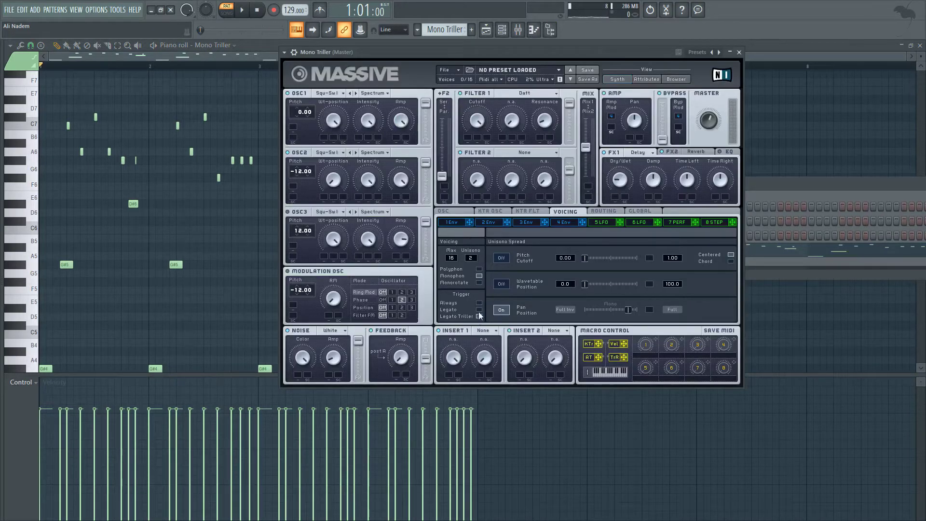
left_click(462, 212)
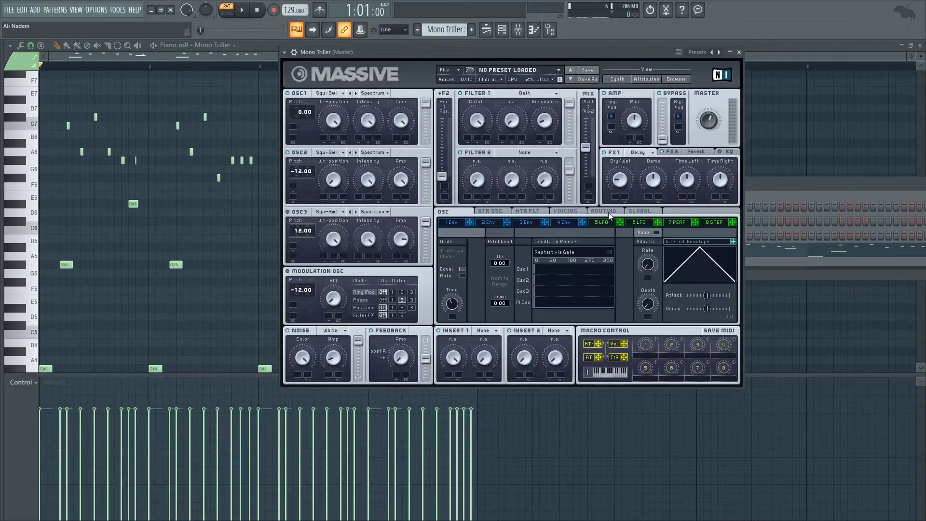
left_click(576, 212)
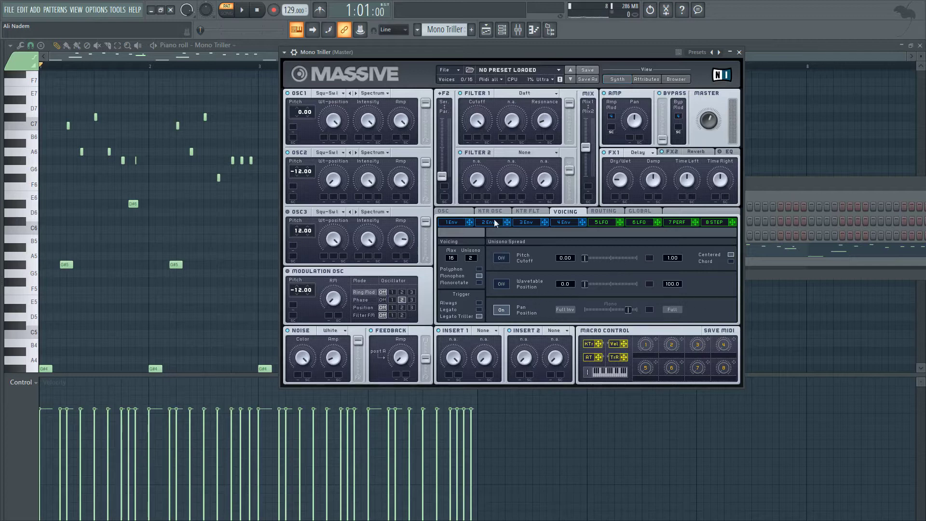
left_click(461, 212)
left_click(574, 212)
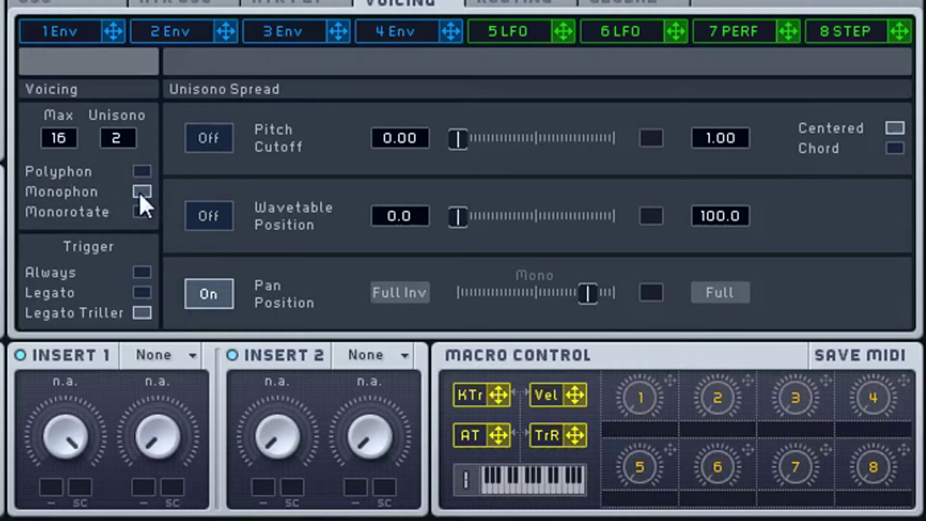
left_click(141, 212)
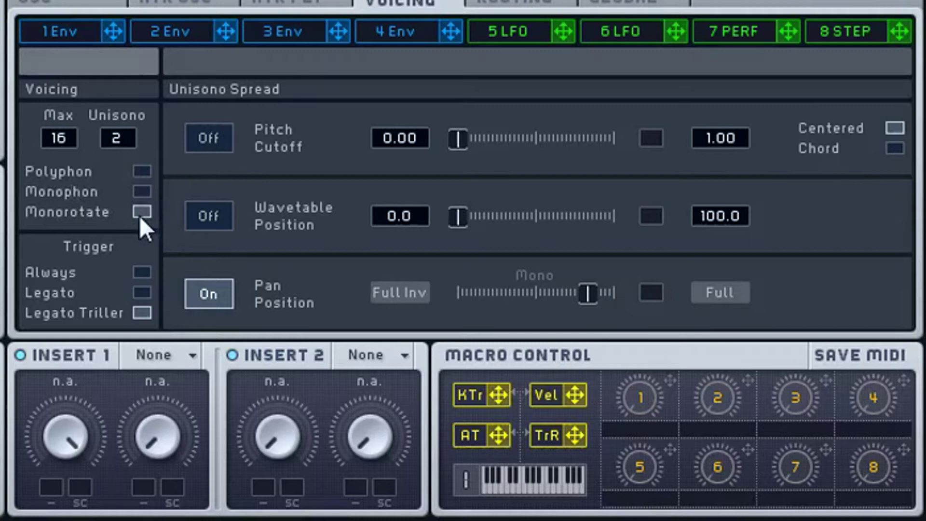